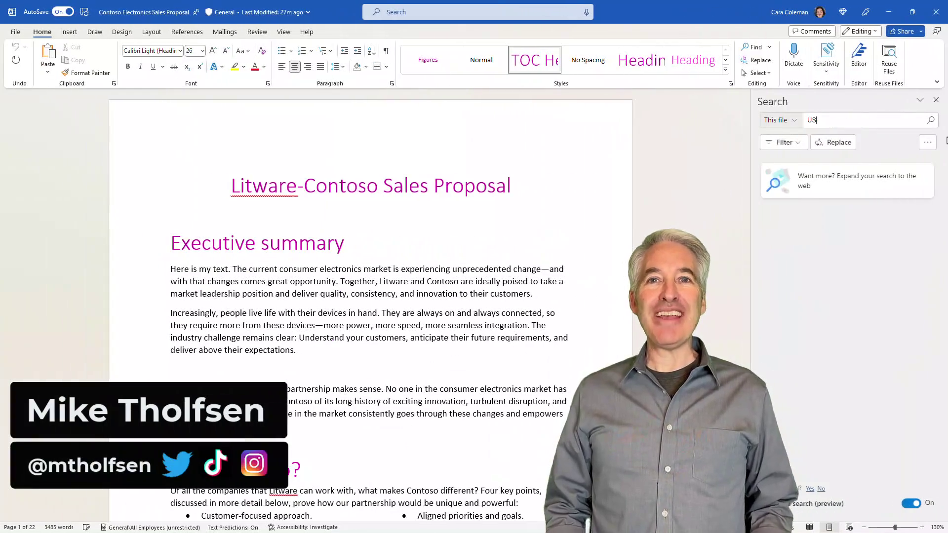
- Type 'A' into the This file search box to start looking for USA matches
text(A)
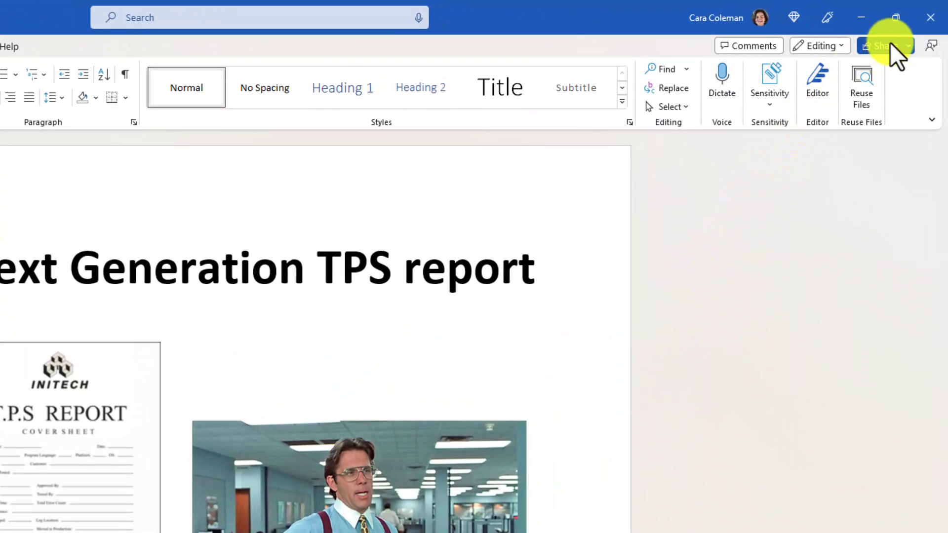
- Copy a 'Can review' share link for TPS Report.docx to the clipboard
click(890, 43)
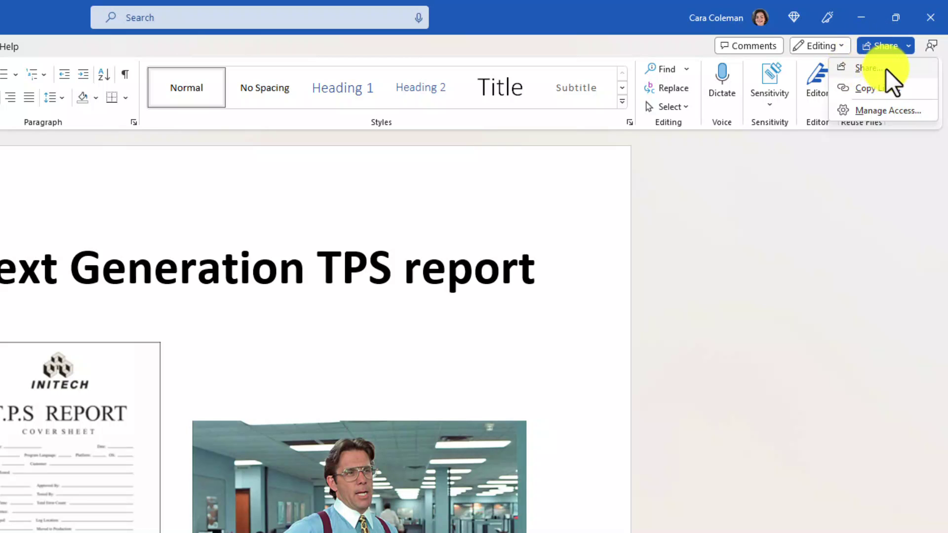
click(887, 69)
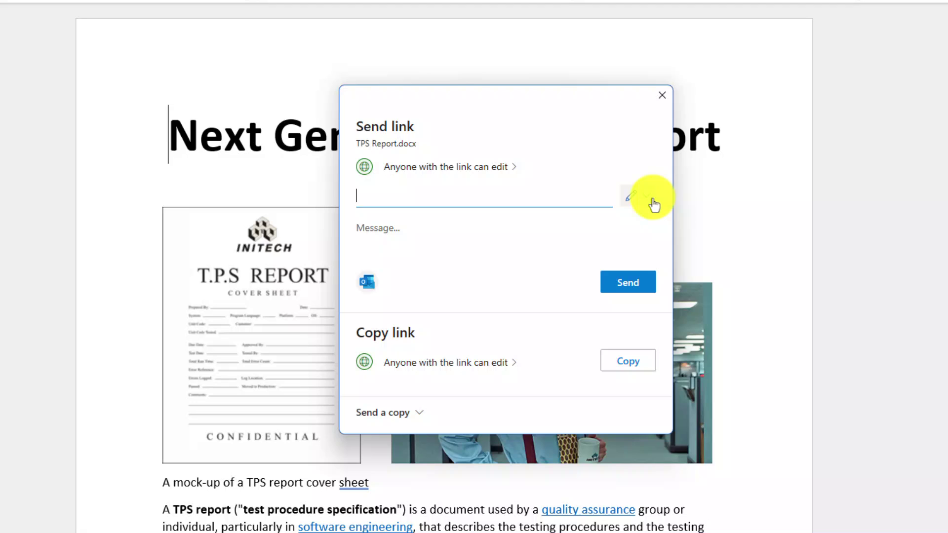
click(651, 203)
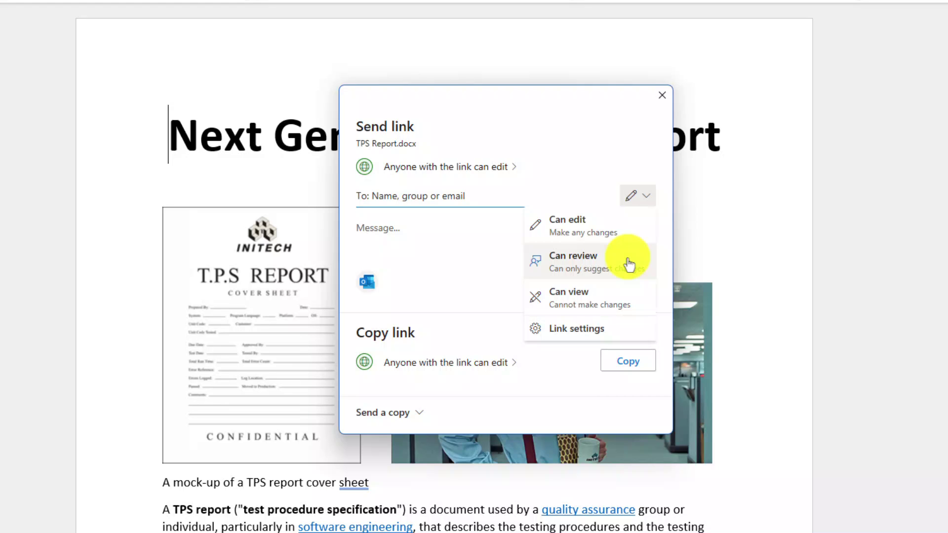
click(579, 270)
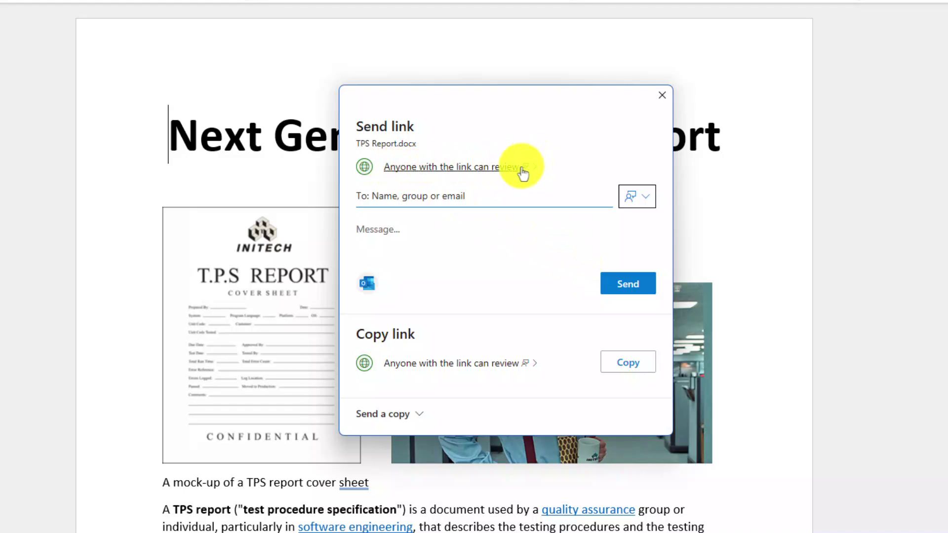
mouse_move(521, 170)
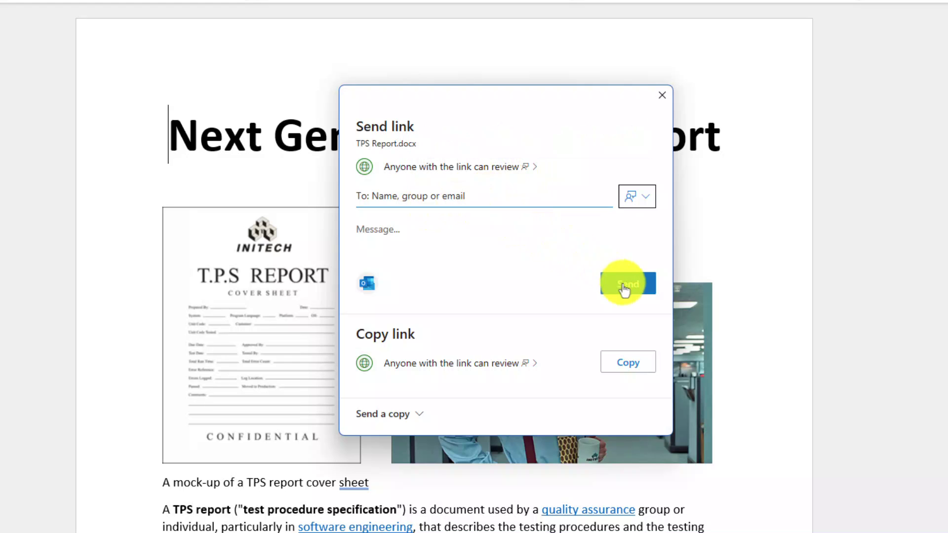
click(629, 365)
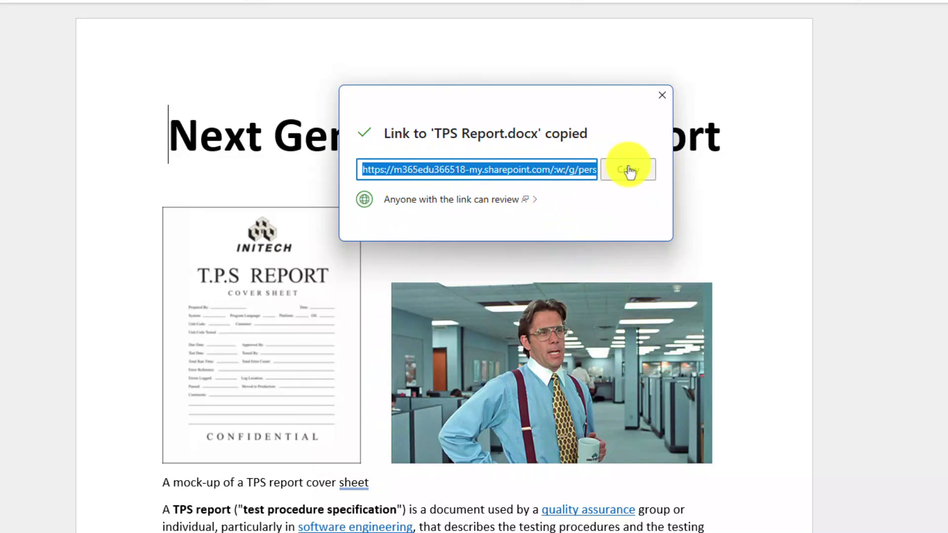
click(628, 170)
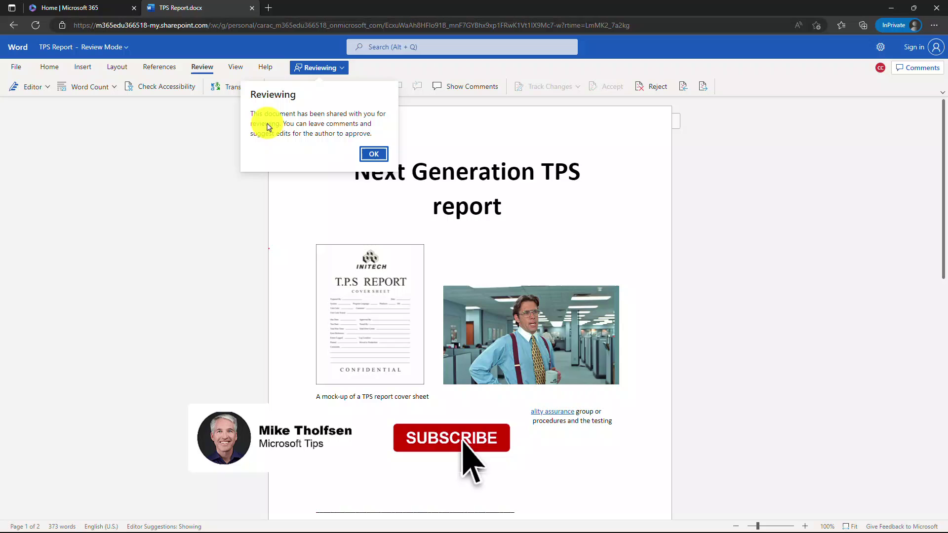
- Dismiss the review notice and suggest the reviewer's 'is typing in the document' sentence after 'cover sheet'
click(375, 154)
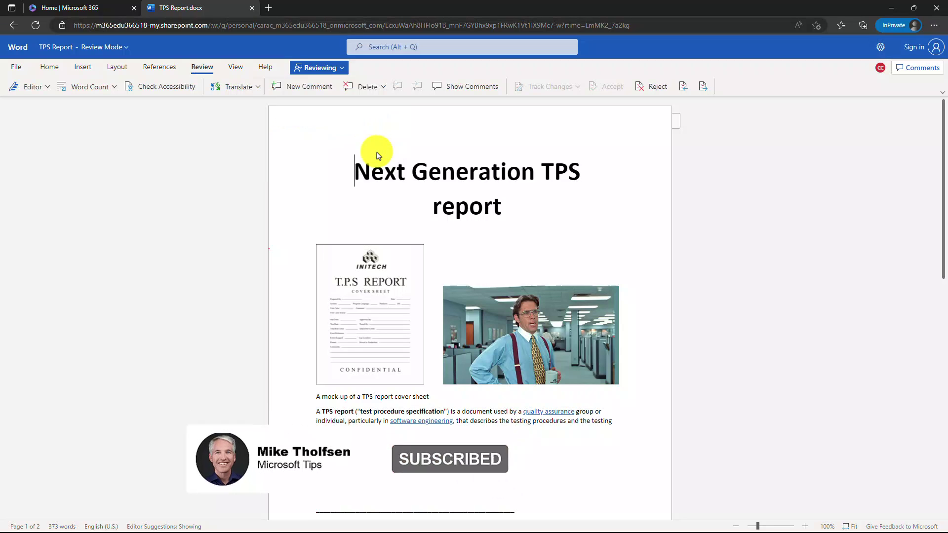
click(432, 396)
text(Alex is typing in the document)
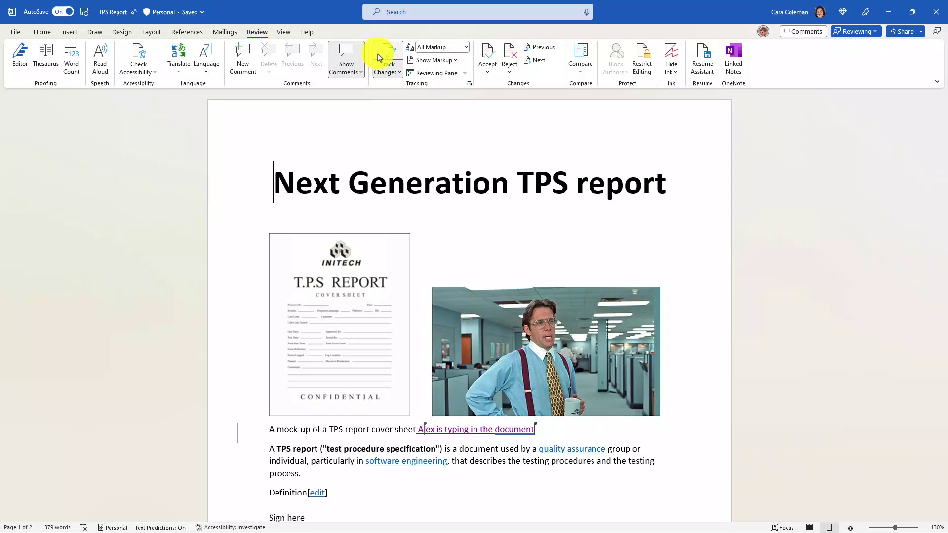
- Choose Reject All Changes from the Review tab's Reject dropdown
click(511, 74)
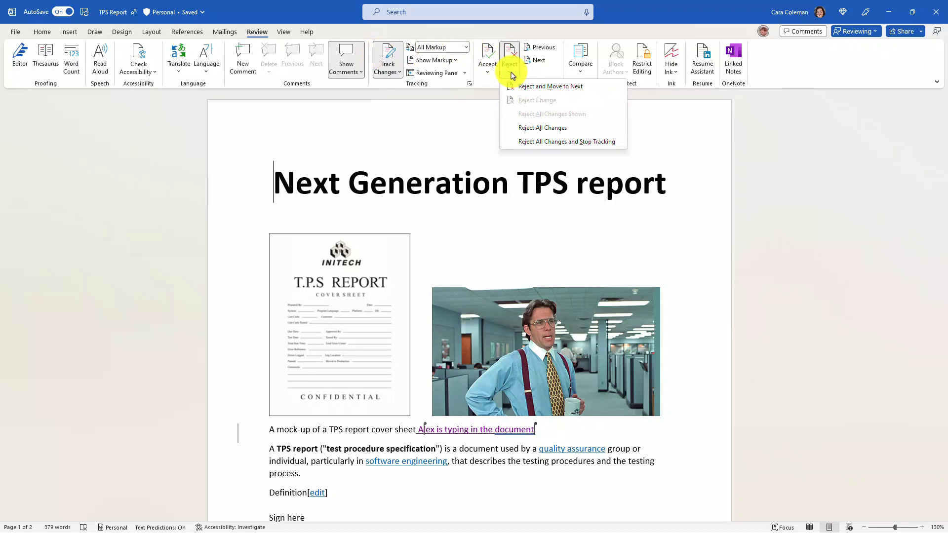
click(564, 129)
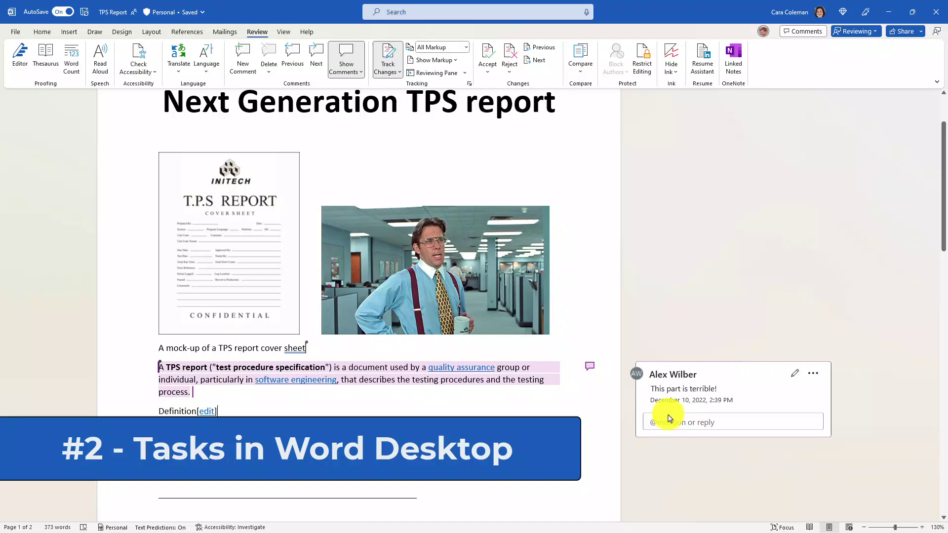
- Post the reply 'Why don't you make it better?' @-mentioning the comment author and assigning them the task
click(700, 424)
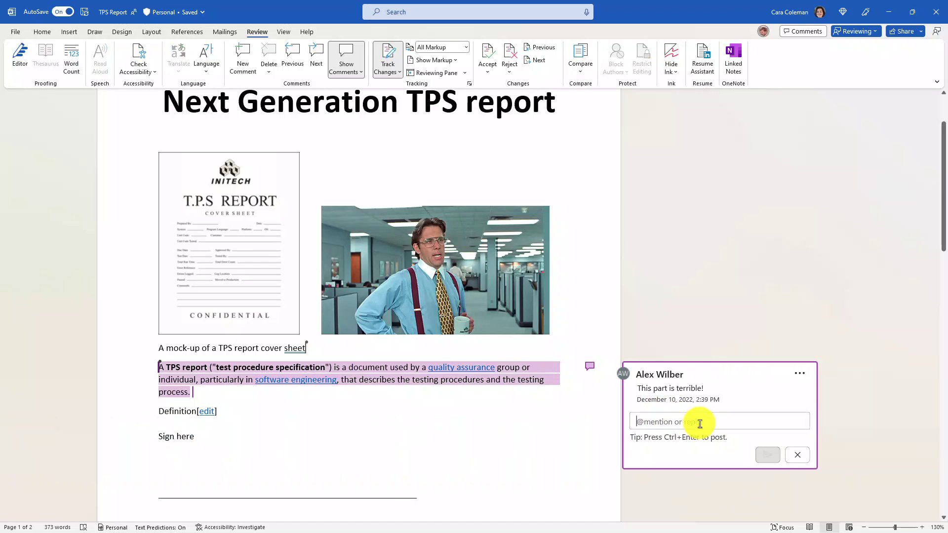
text(@Alex)
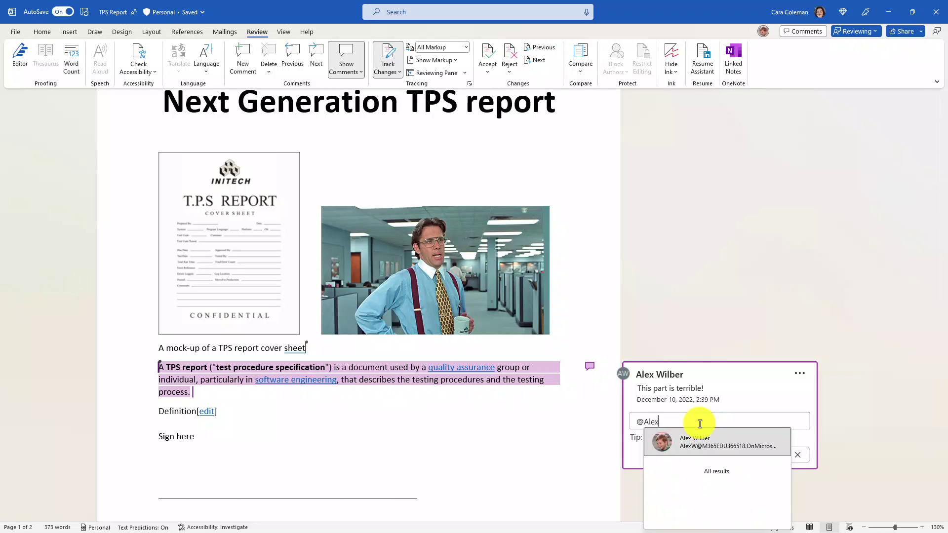
key(Return)
text(Why don't you make it better?)
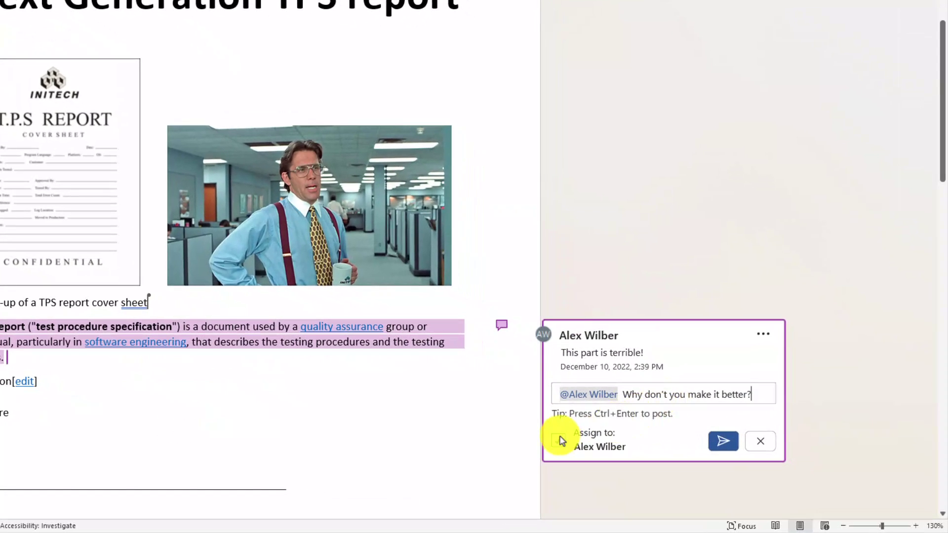
click(560, 441)
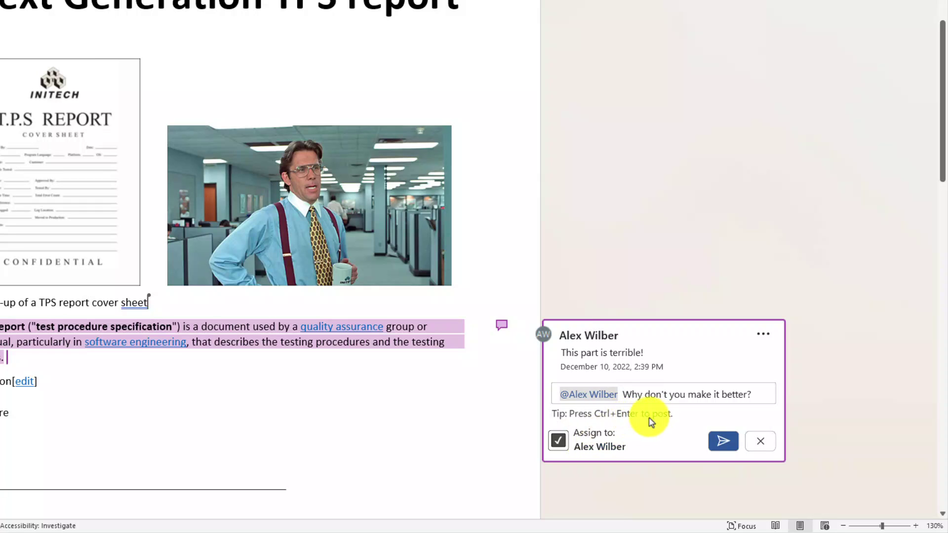
click(723, 440)
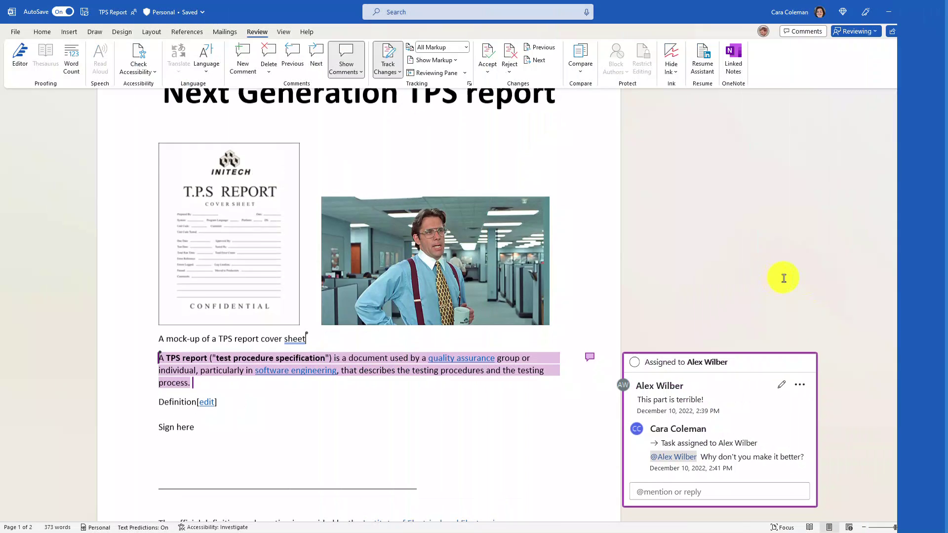
- Copy the Link to comment for the assigned thread and open a new InPrivate tab
scroll(817, 272, down, 3)
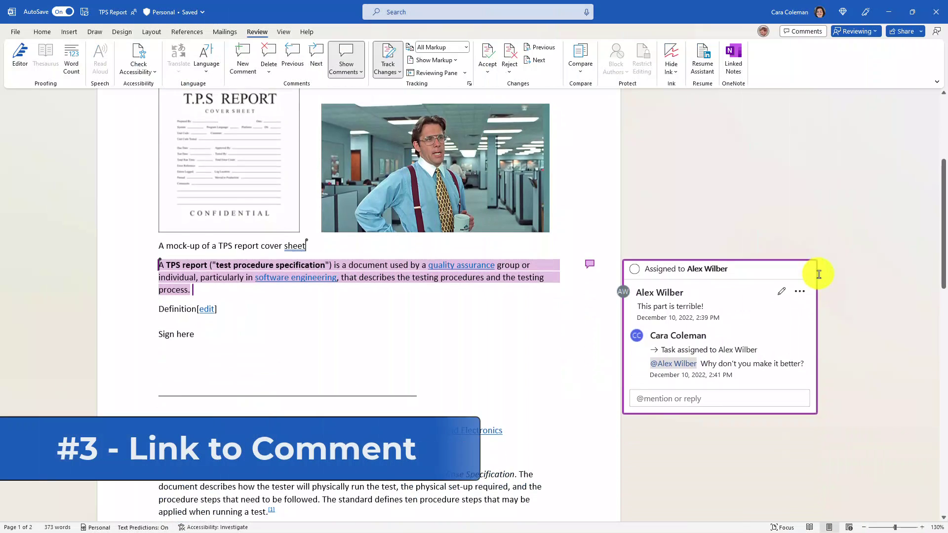
scroll(817, 262, down, 2)
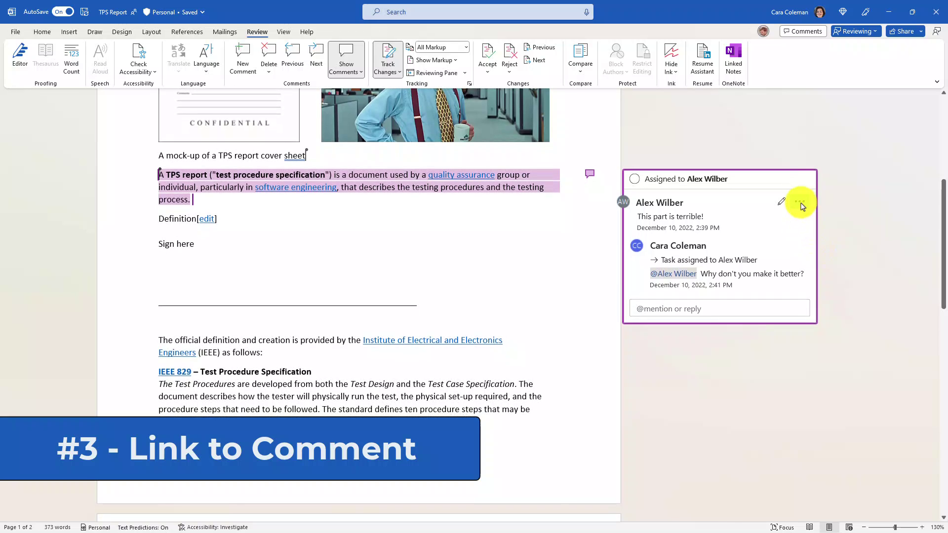
click(800, 202)
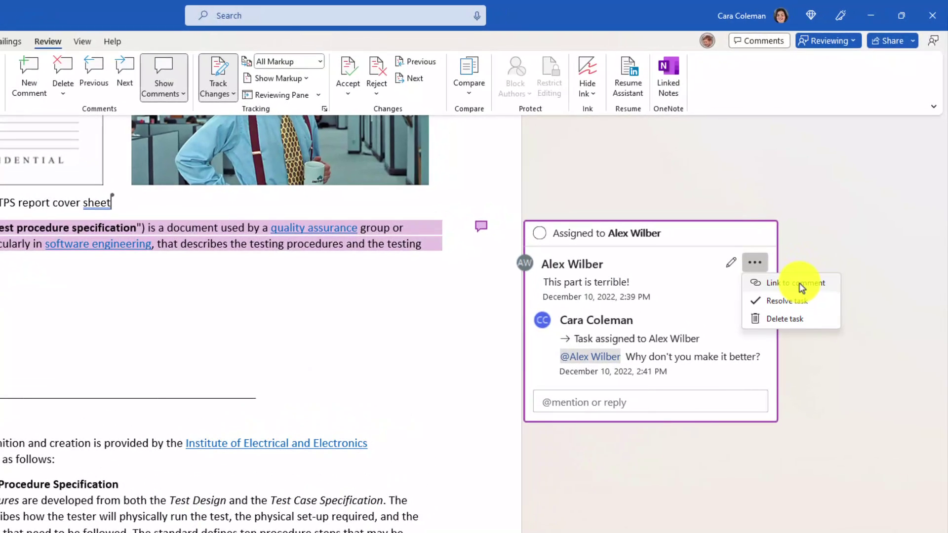
click(796, 283)
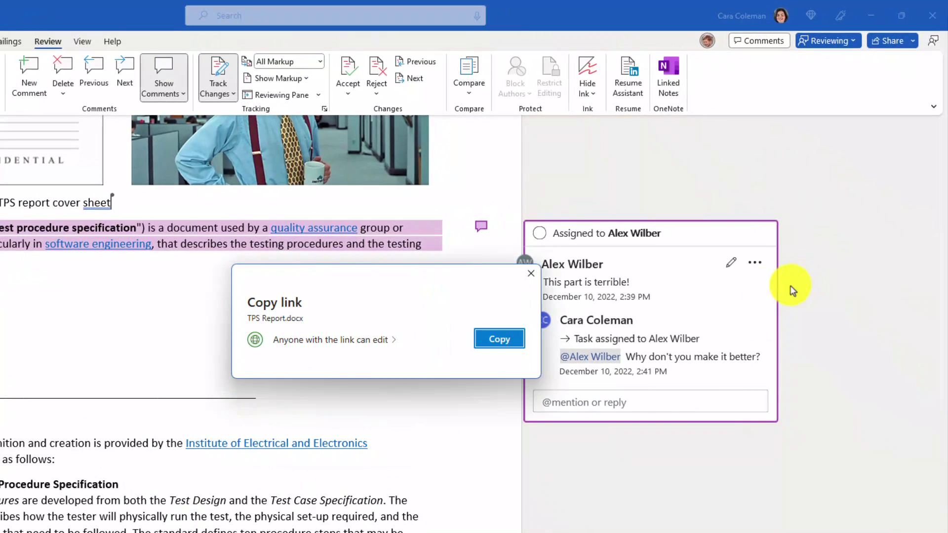
click(496, 341)
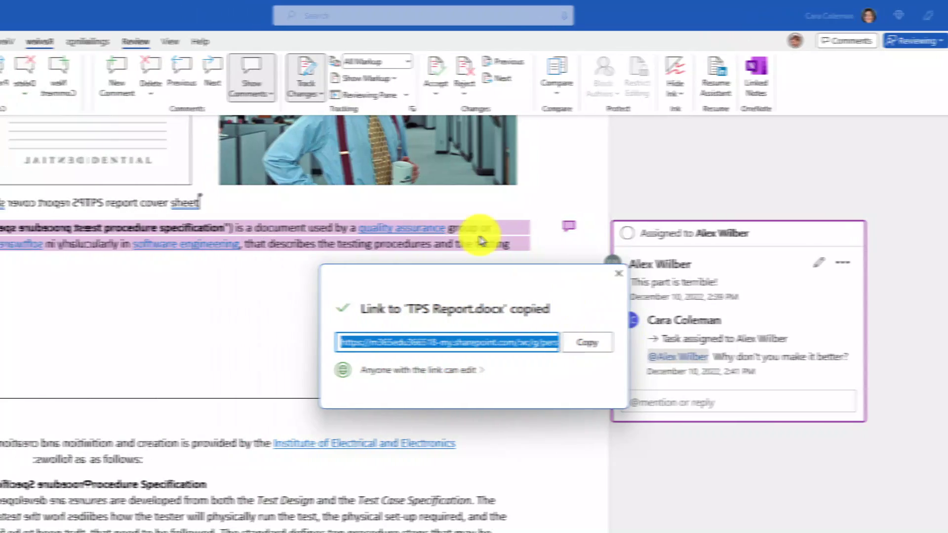
key(ctrl+t)
- Paste and load the comment link, then select the highlighted comment card in Word online
key(ctrl+v)
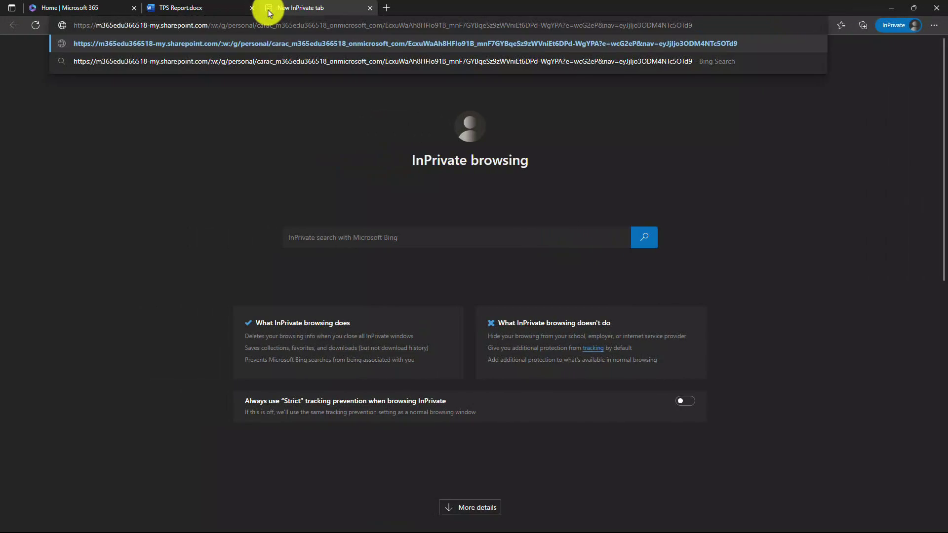
key(Return)
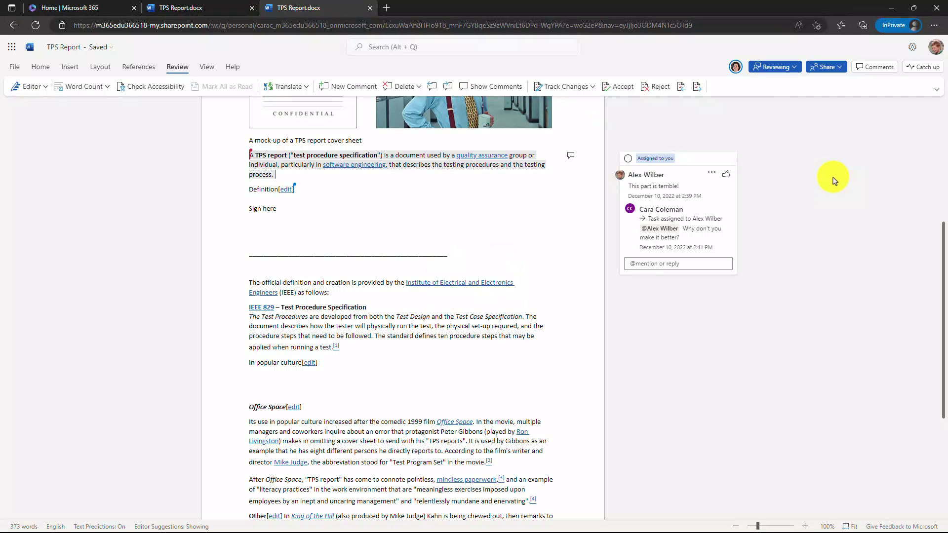
click(701, 165)
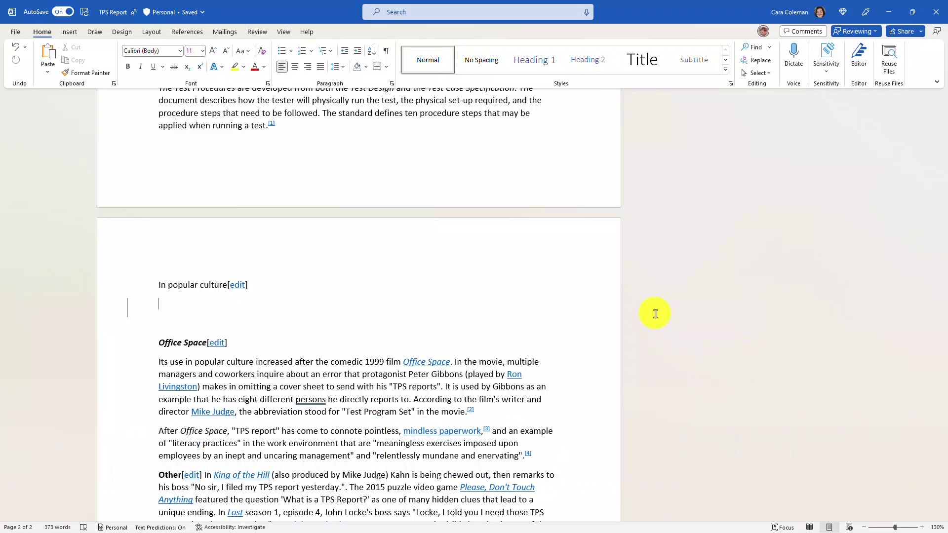
- Start and pause Dictate, open its settings, and scroll through the Spoken language list
click(794, 58)
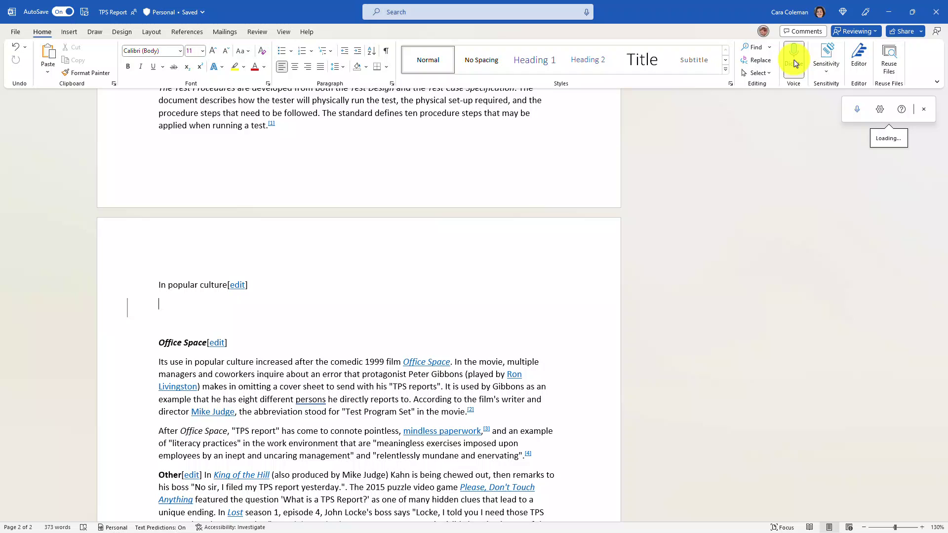
click(857, 109)
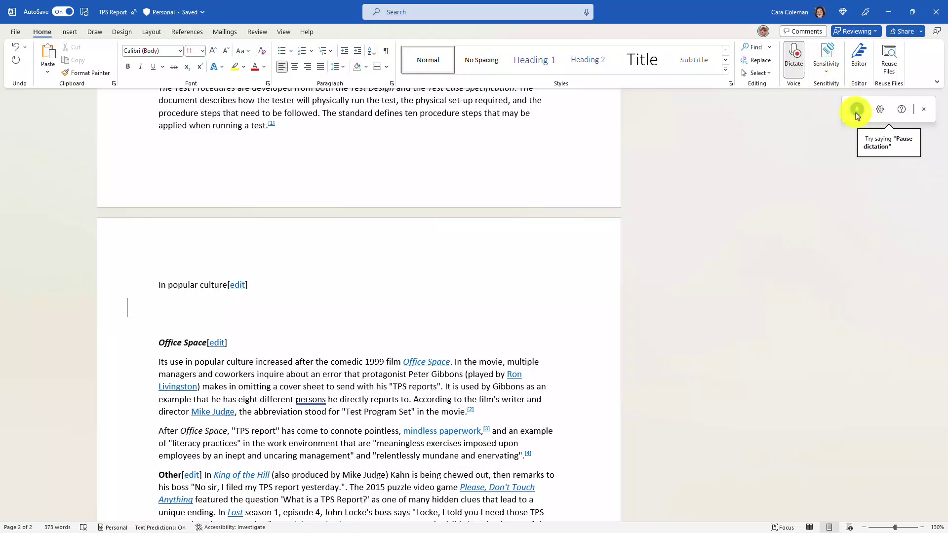
click(882, 110)
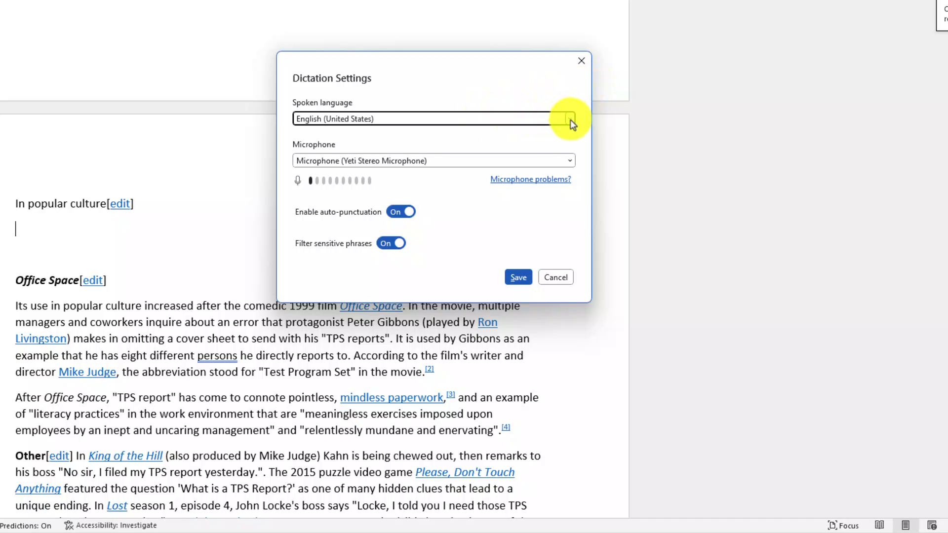
click(570, 119)
drag(567, 155, 559, 254)
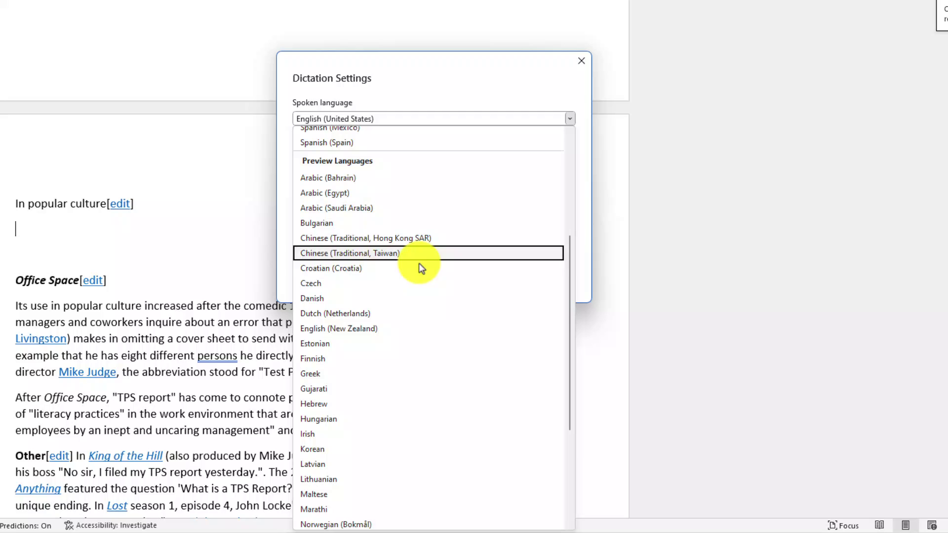
drag(567, 328, 595, 438)
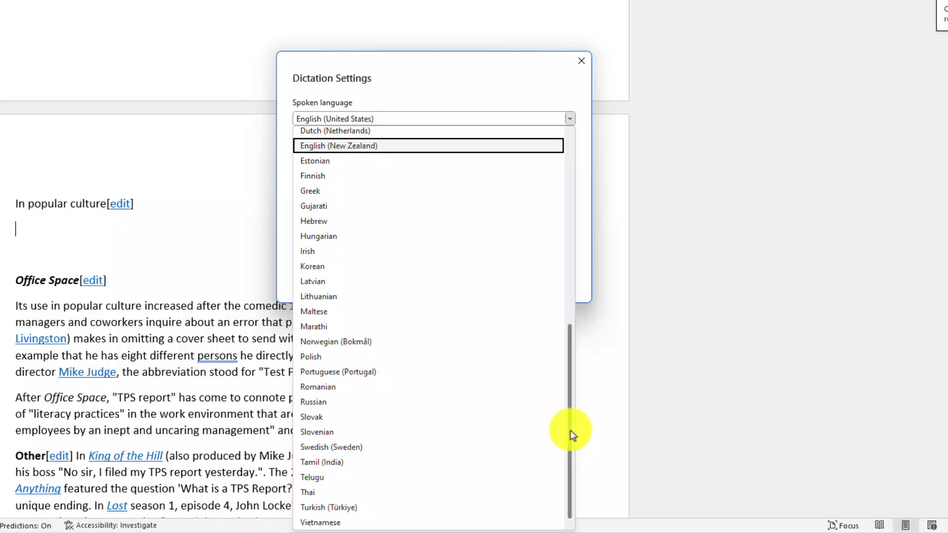
drag(570, 430, 588, 280)
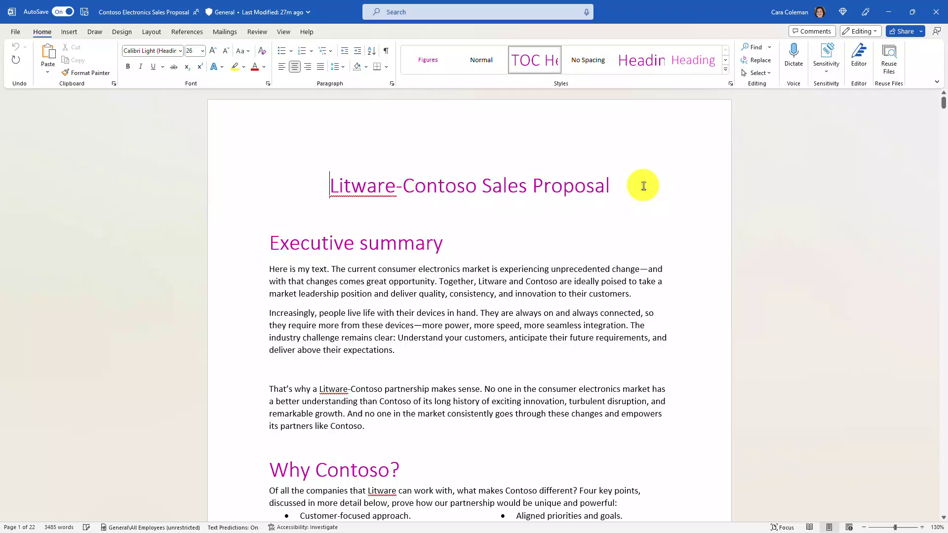
- Search the proposal for 'USA' to see variants like U.S.A., then search for 'technician'
click(754, 47)
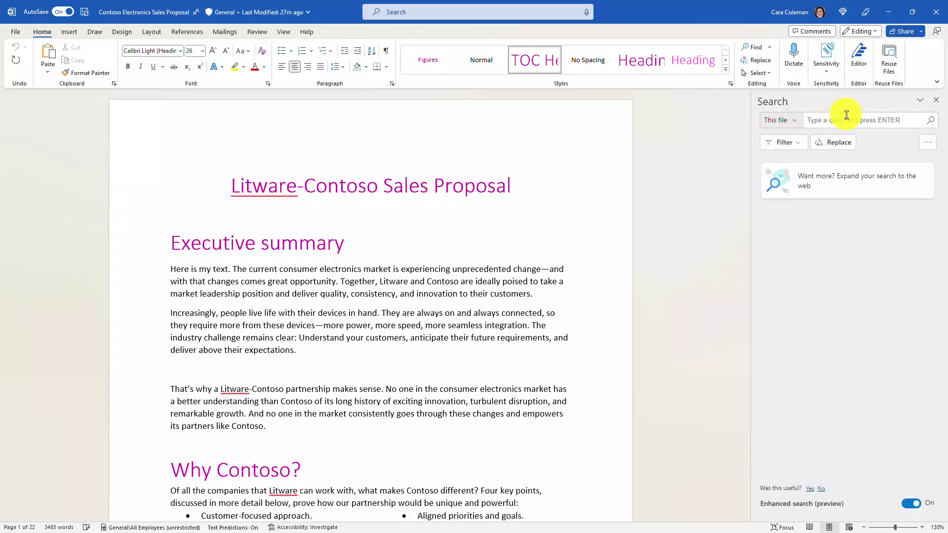
text(USA)
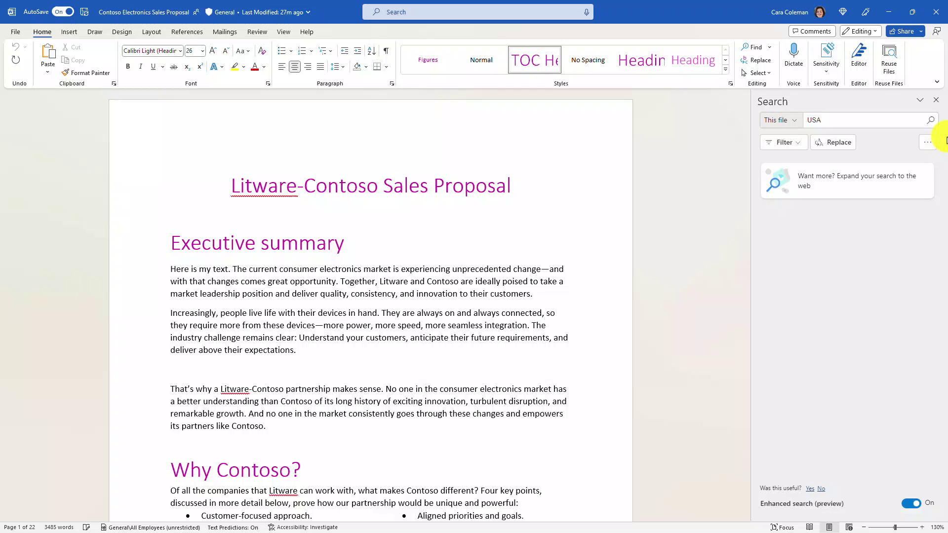
click(930, 120)
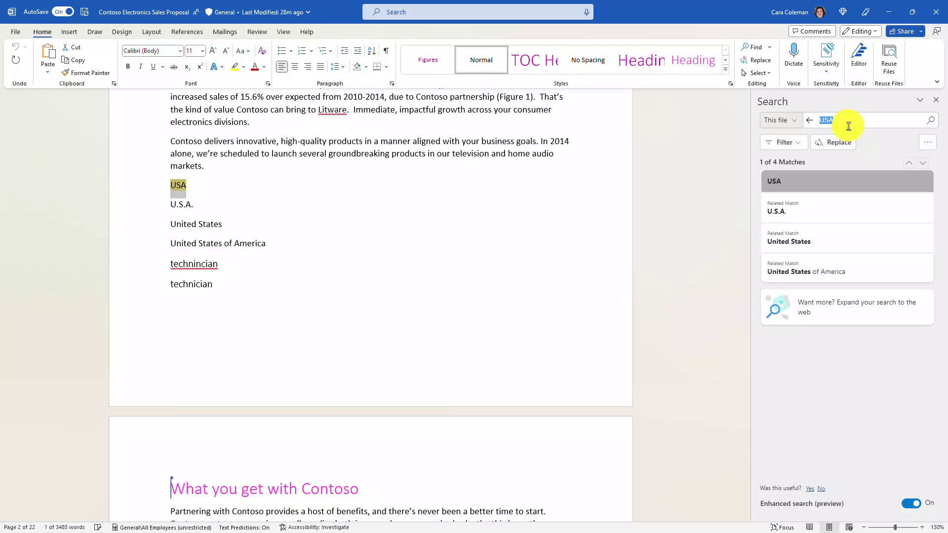
text(technician)
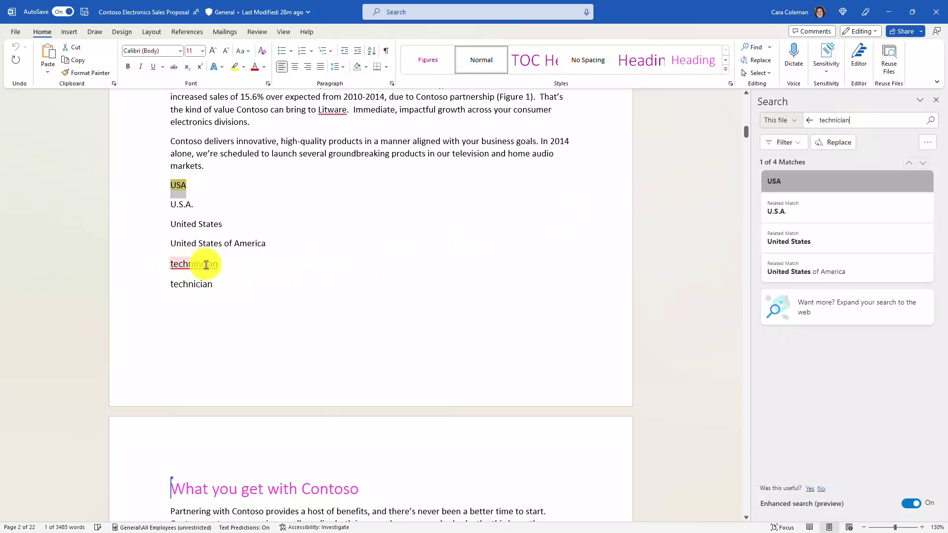
click(933, 122)
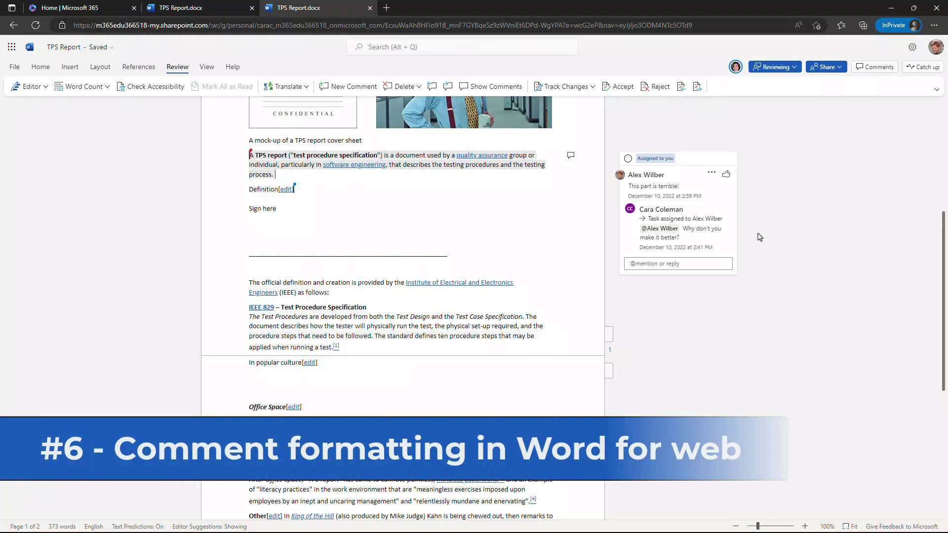
- Paste the reply 'I will come in on a Saturday and make this better.' and bold Saturday
click(759, 237)
click(662, 263)
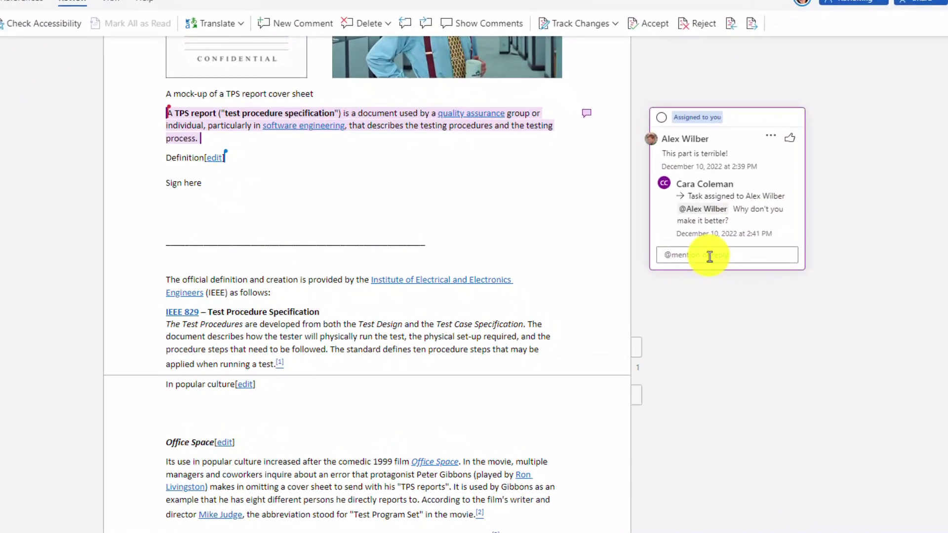
key(ctrl+v)
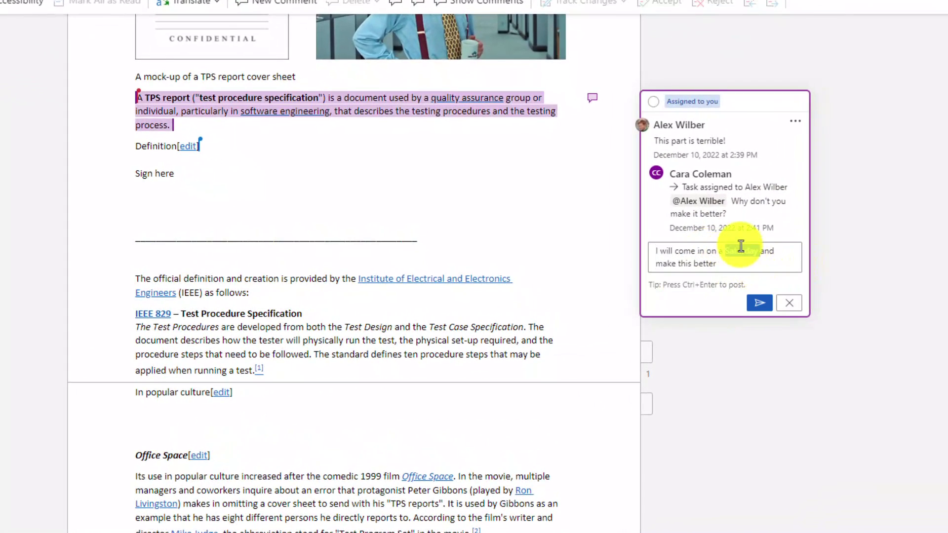
double_click(737, 250)
key(ctrl+b)
- Highlight 'make this better' in yellow and return to the reply
drag(719, 264, 656, 264)
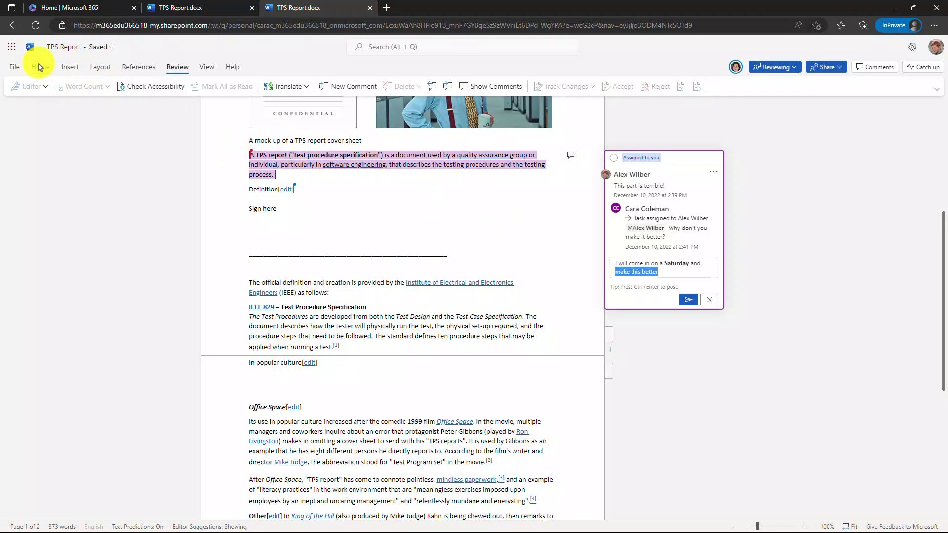
click(39, 67)
click(260, 91)
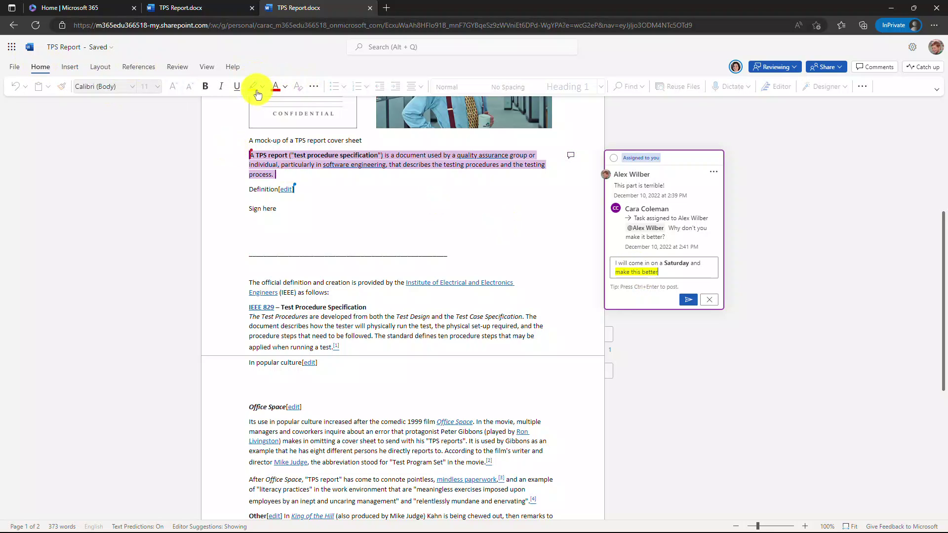
click(662, 273)
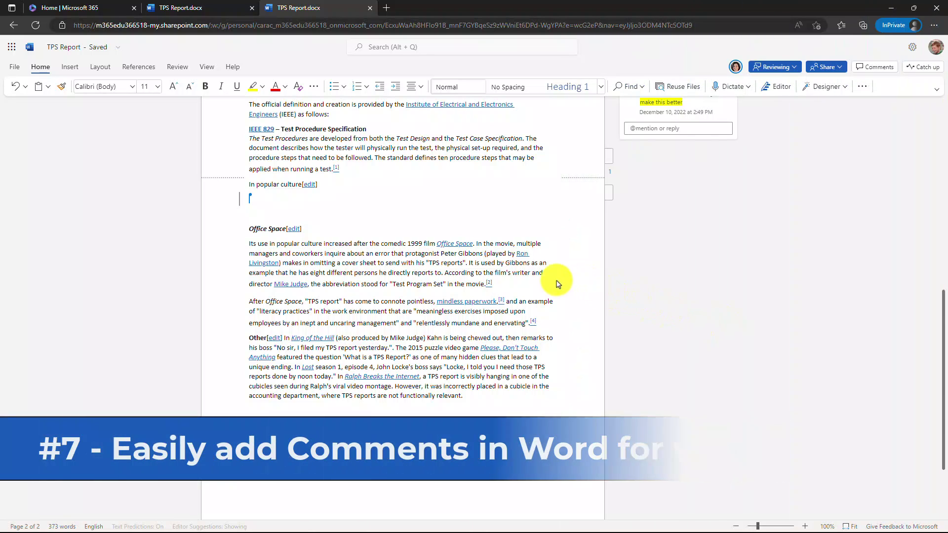
- Select the Office Space section and post the comment "I love this movie!" on it
drag(467, 283, 247, 239)
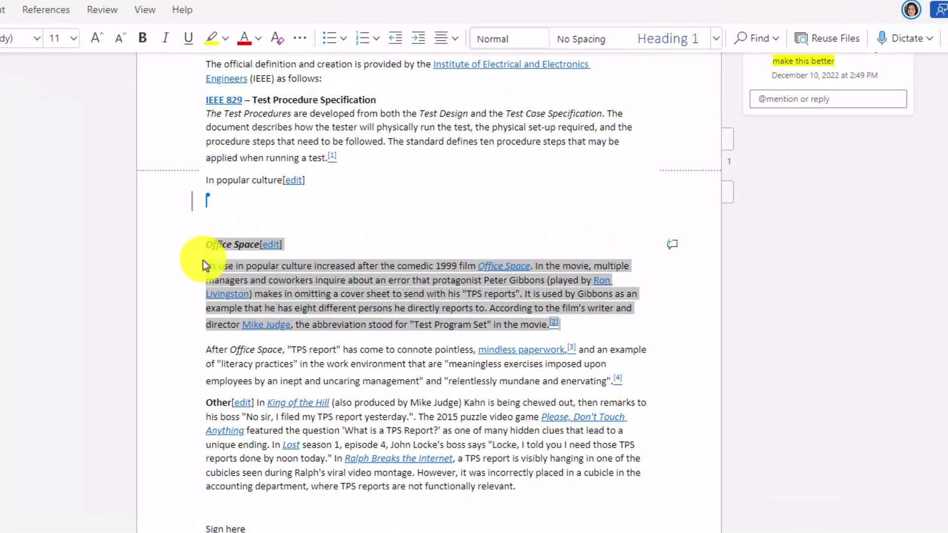
drag(203, 259, 203, 259)
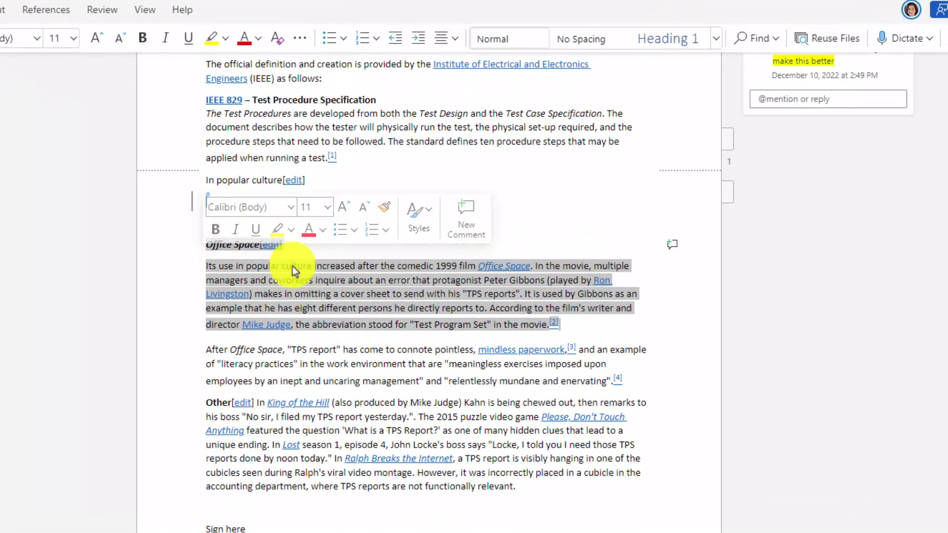
click(674, 243)
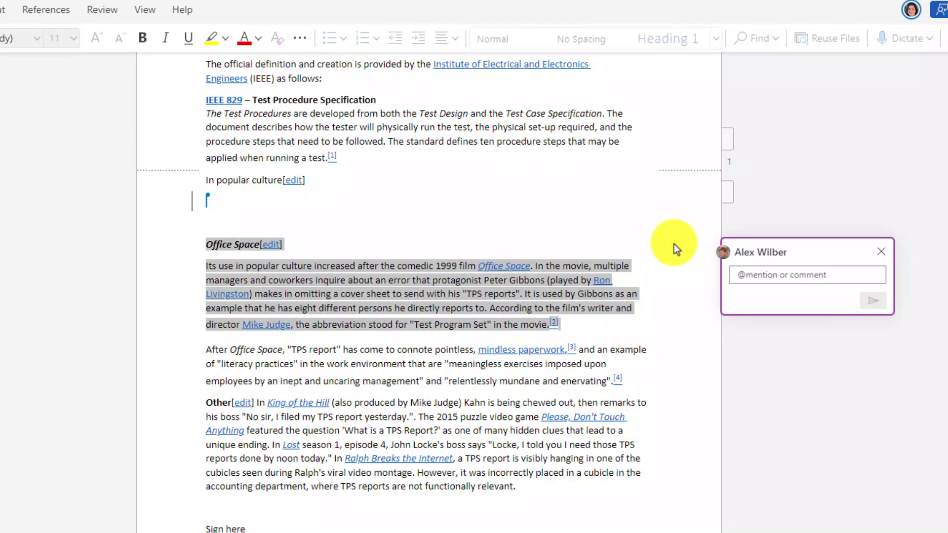
text(I love this movie!)
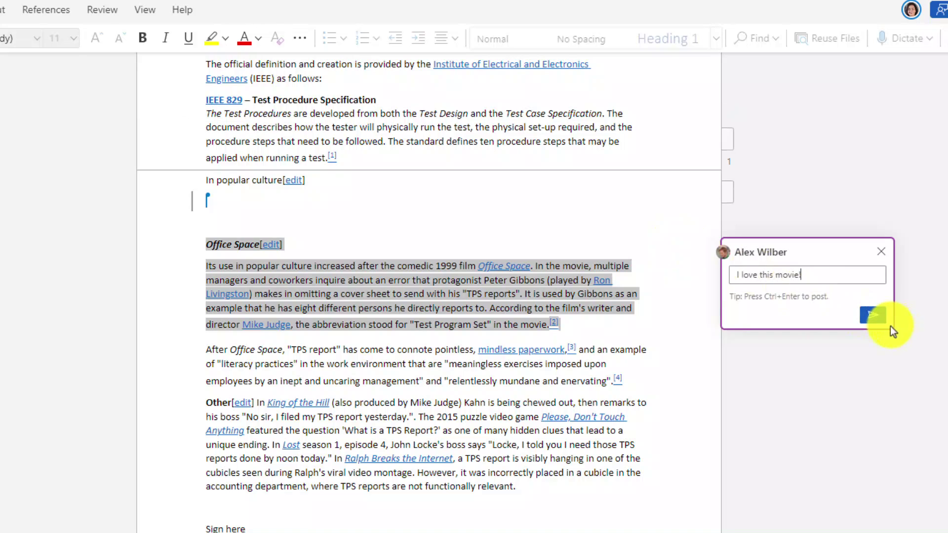
click(874, 316)
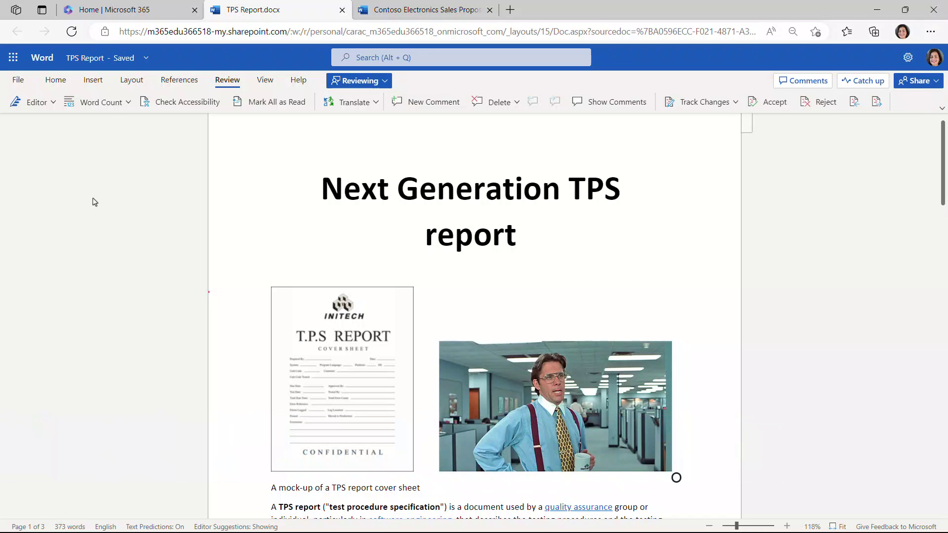
- Pinch-zoom in and out of the TPS report, ending magnified on the office photo
scroll(95, 202, down, 2)
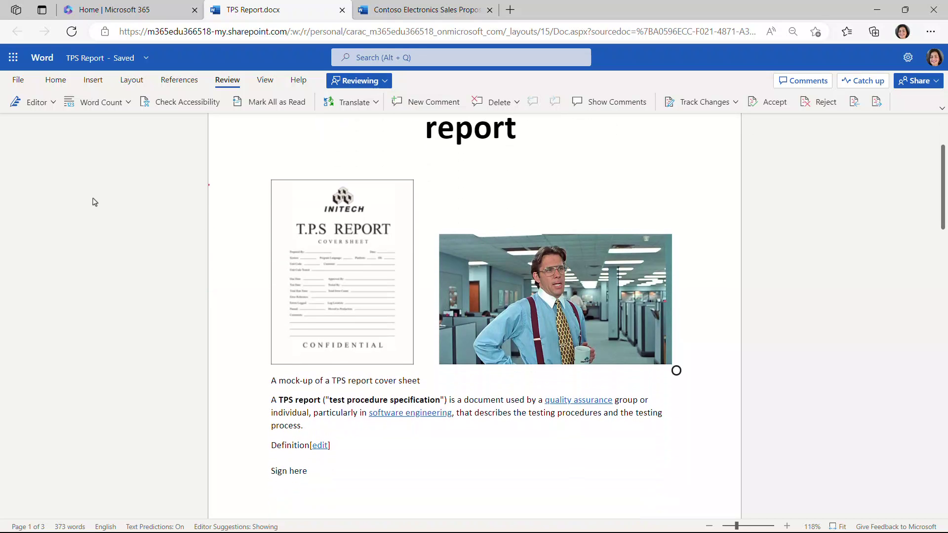
scroll(95, 201, up, 10)
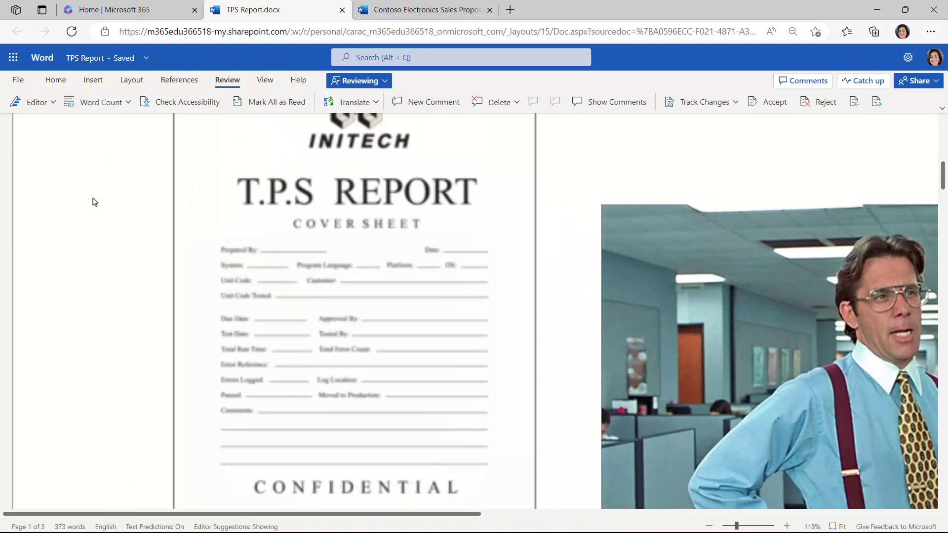
scroll(95, 201, right, 10)
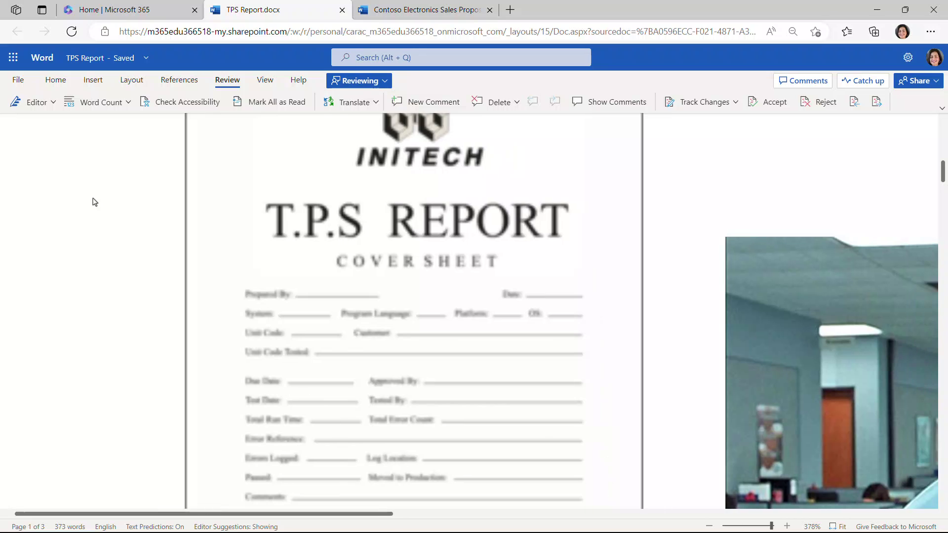
scroll(95, 202, down, 10)
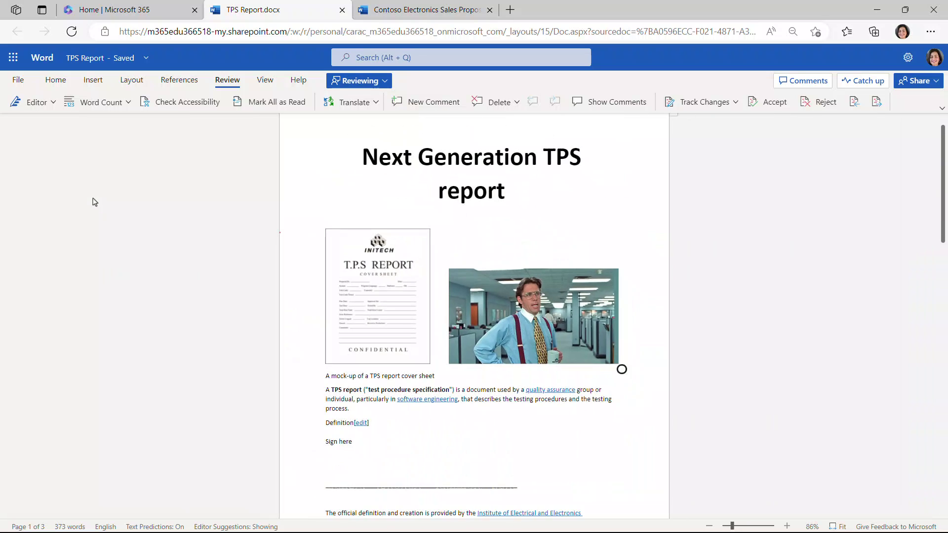
scroll(95, 201, up, 10)
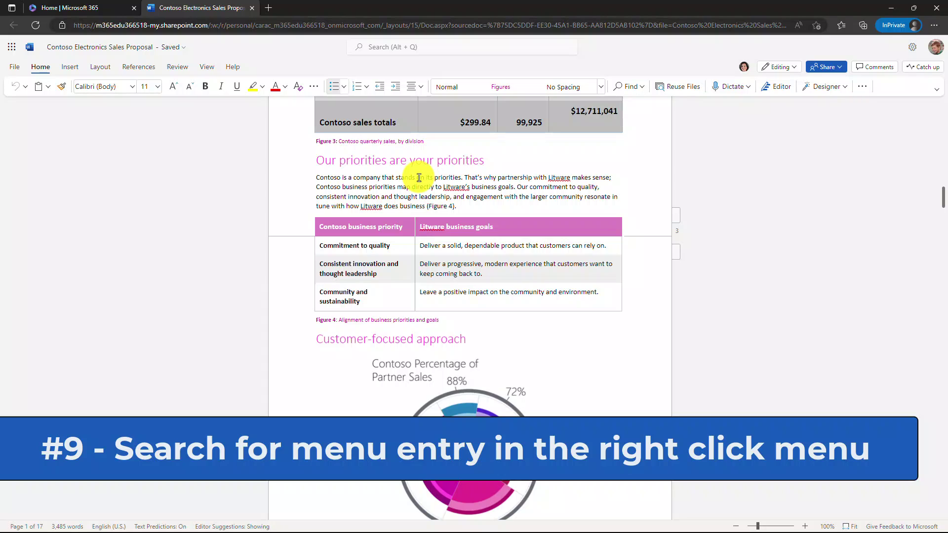
- Search 'editor' in the right-click menu on 'company' to open the Editor pane
right_click(365, 177)
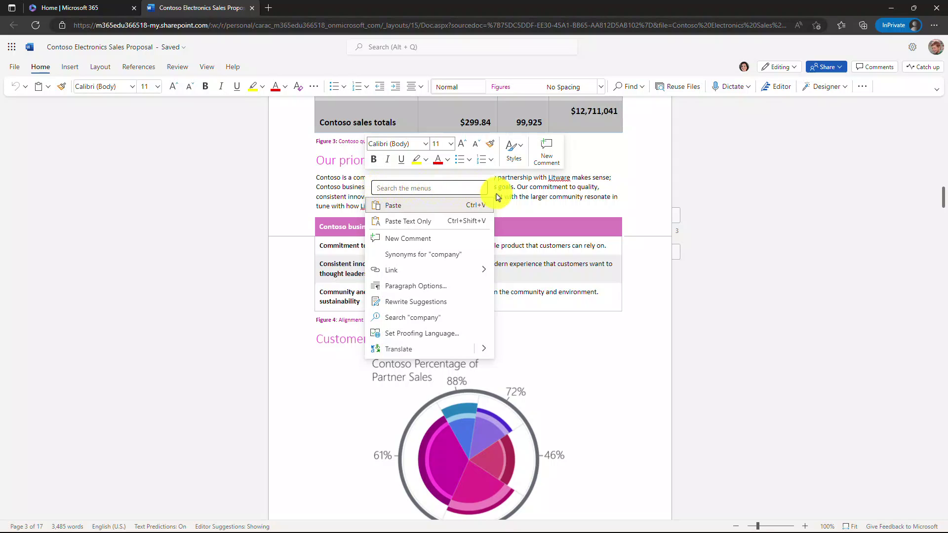
text(editor)
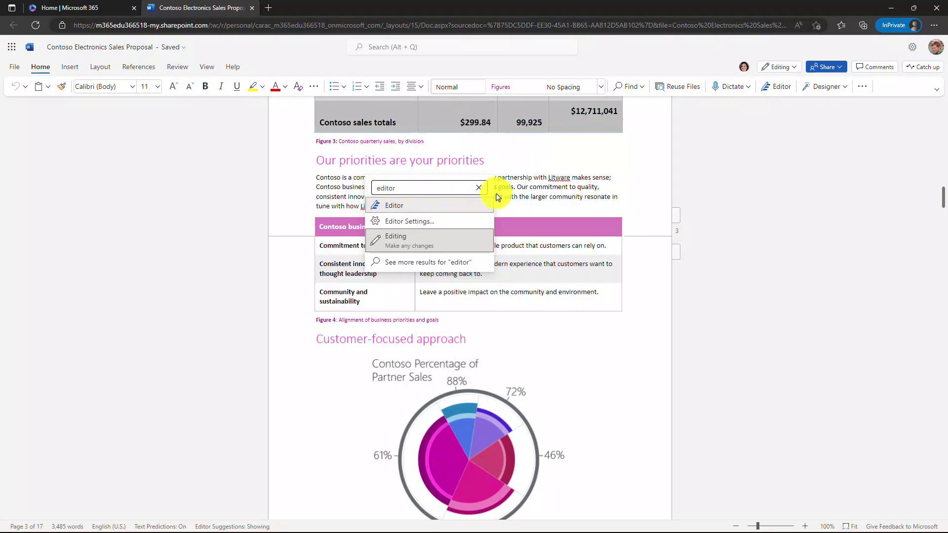
click(393, 205)
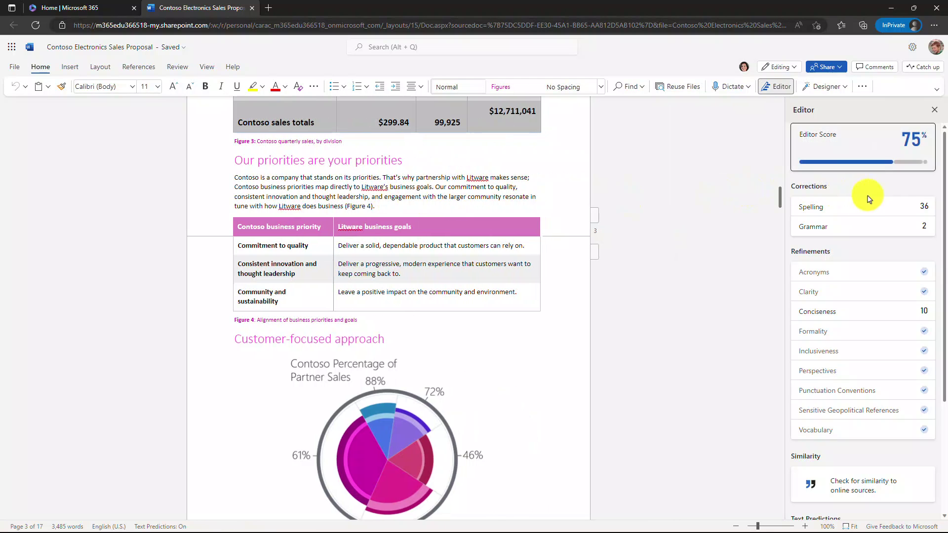
- Find Immersive Reader via the right-click menu search on 'leadership', open it, then exit
right_click(349, 194)
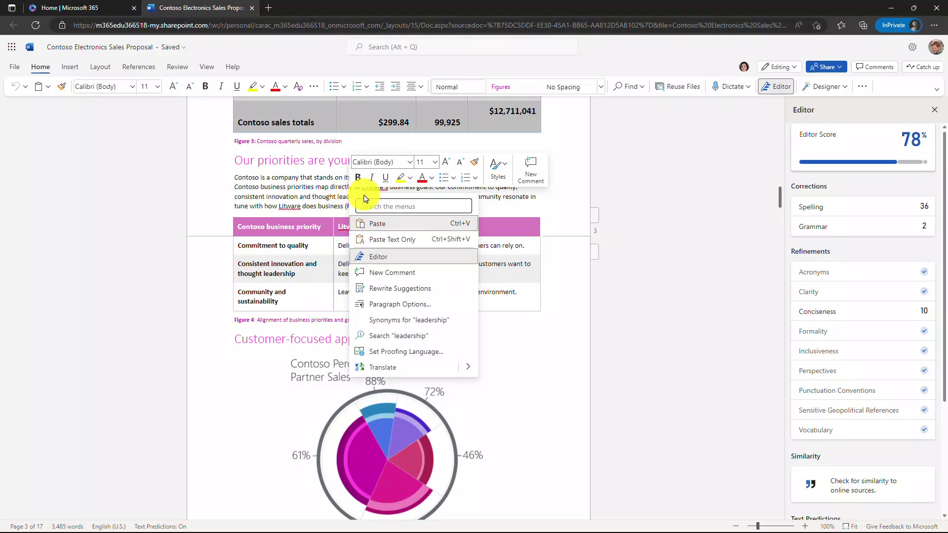
click(364, 198)
text(Immersive)
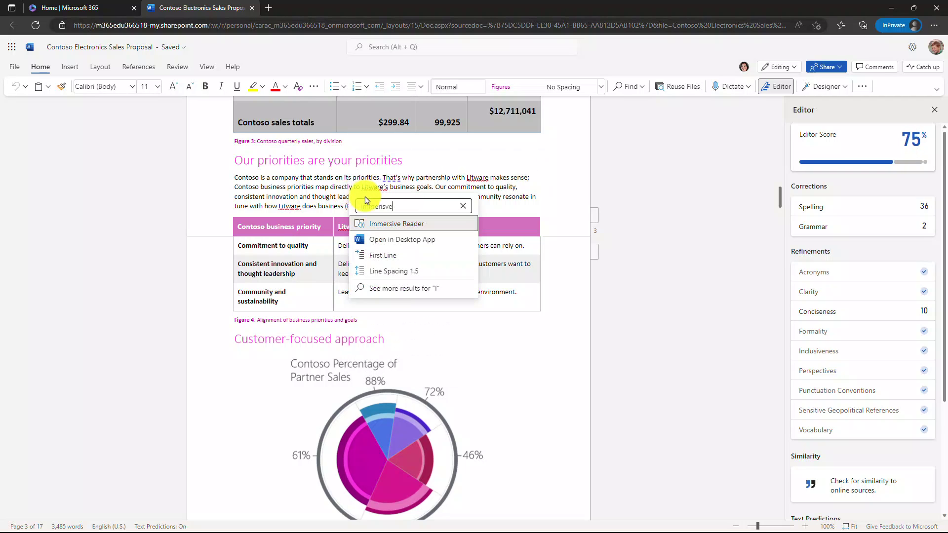
click(394, 224)
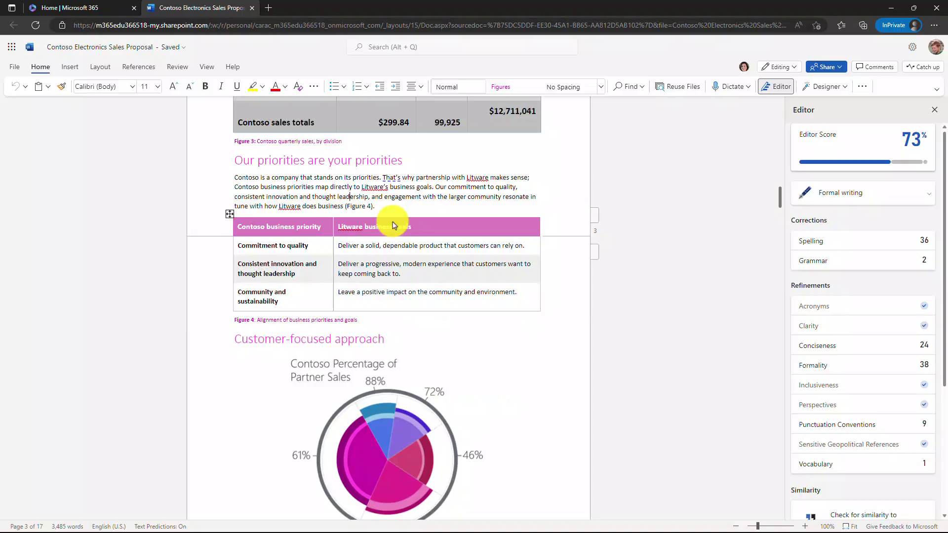
click(11, 68)
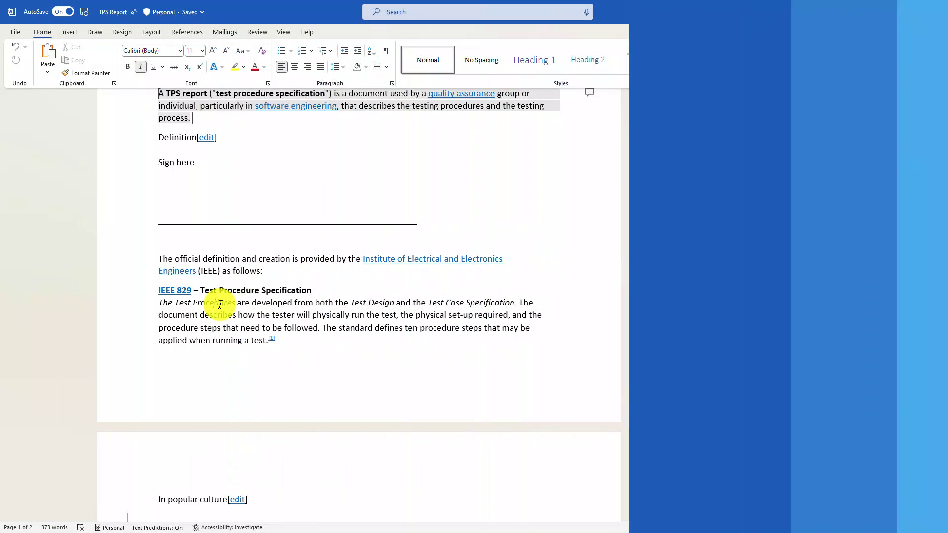
- Search 'Editor' in the right-click menu on 'Procedures' to open the Editor pane
right_click(220, 303)
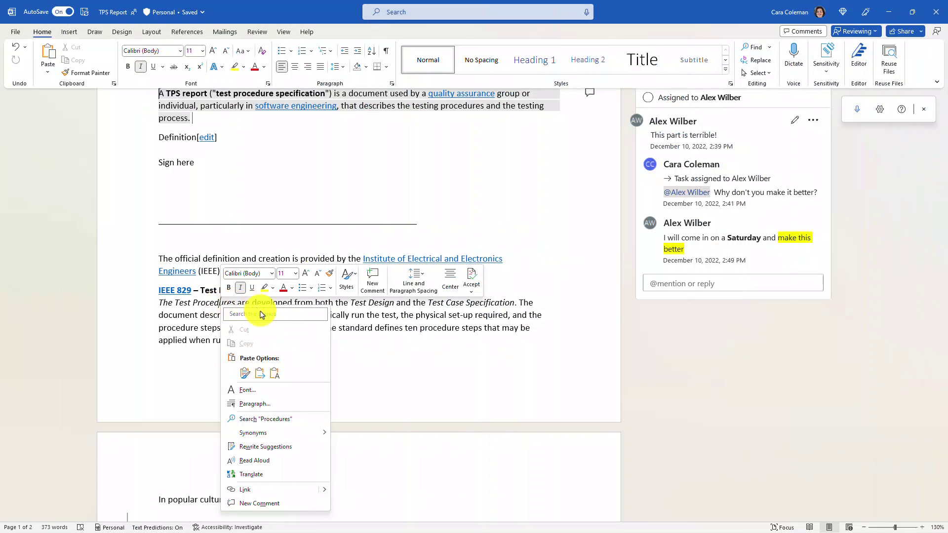
click(262, 315)
text(Editor)
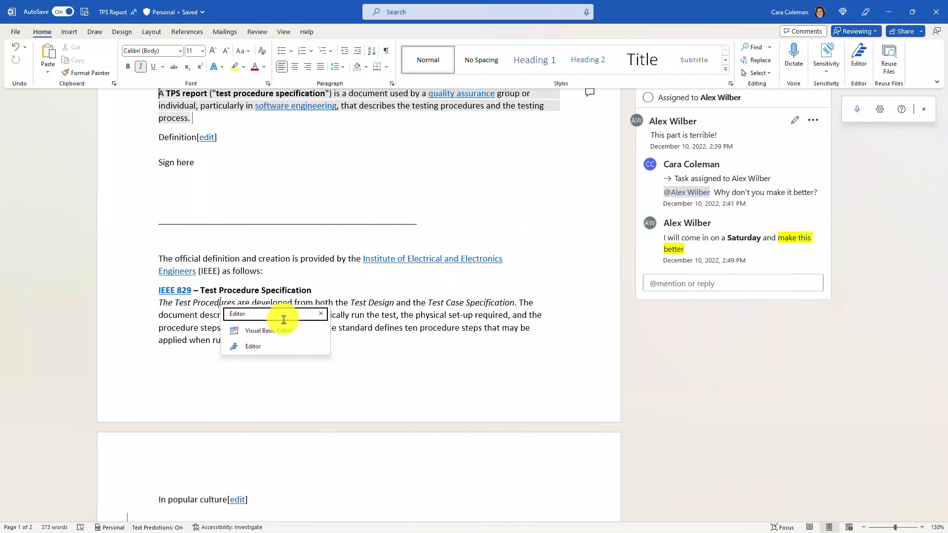
click(254, 347)
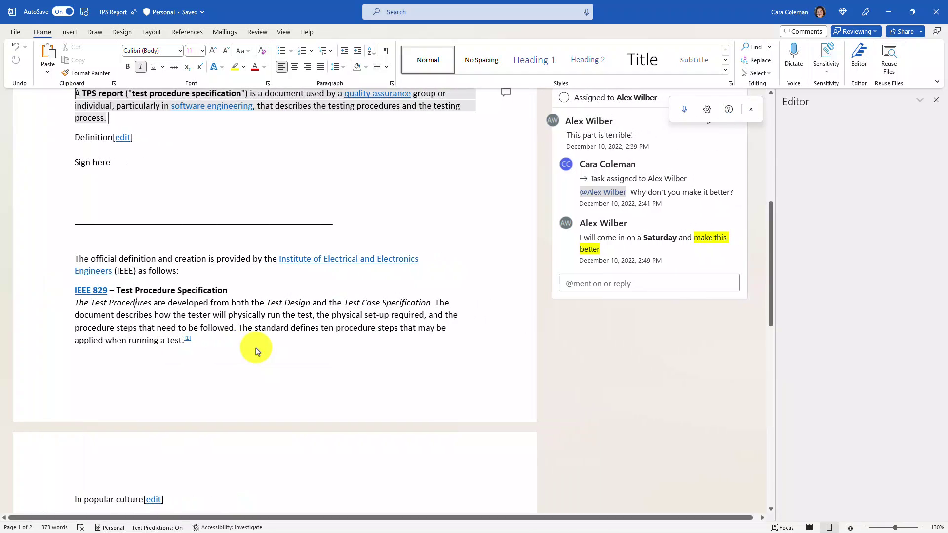